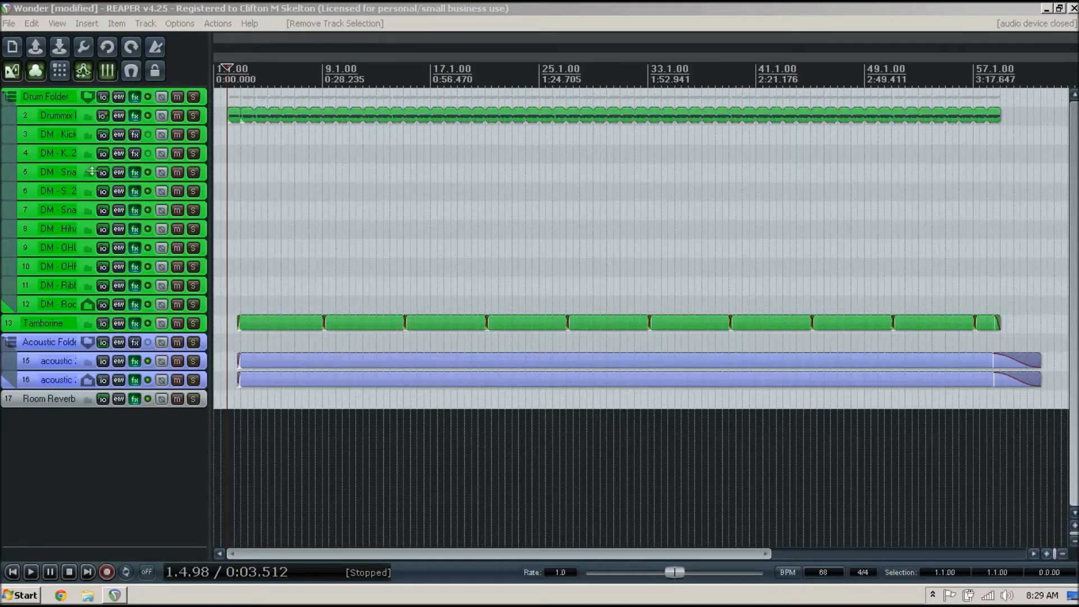
Move the Tamborine track into the end of the Drum Folder and back out to the top level.
{"action": "left_click", "coordinate": [196, 6]}
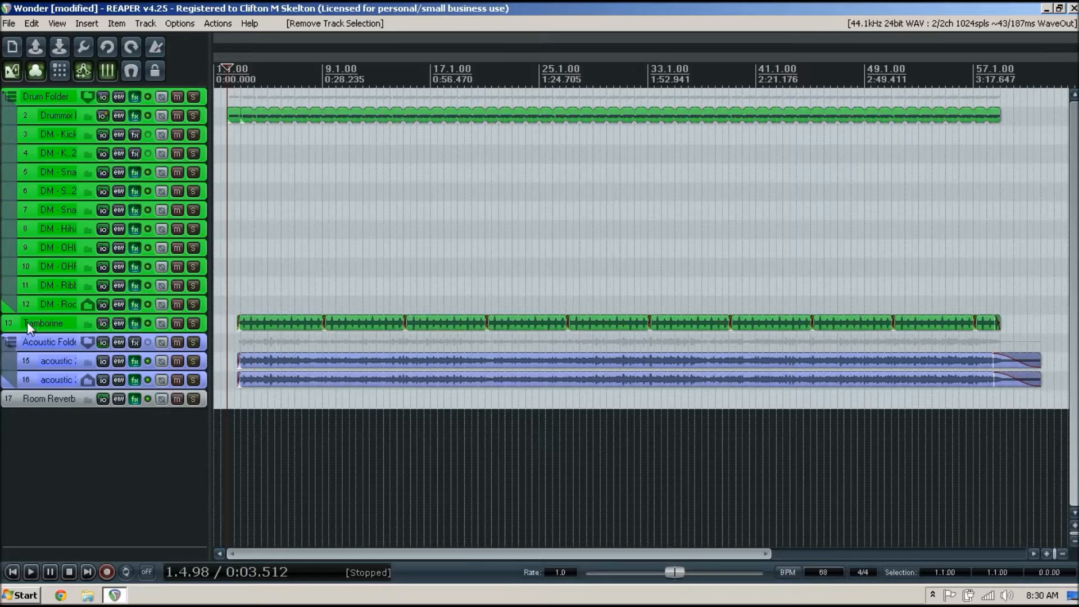
{"action": "mouse_move", "coordinate": [24, 323]}
{"action": "left_mouse_down"}
{"action": "mouse_move", "coordinate": [30, 314]}
{"action": "mouse_move", "coordinate": [28, 327]}
{"action": "left_mouse_up"}
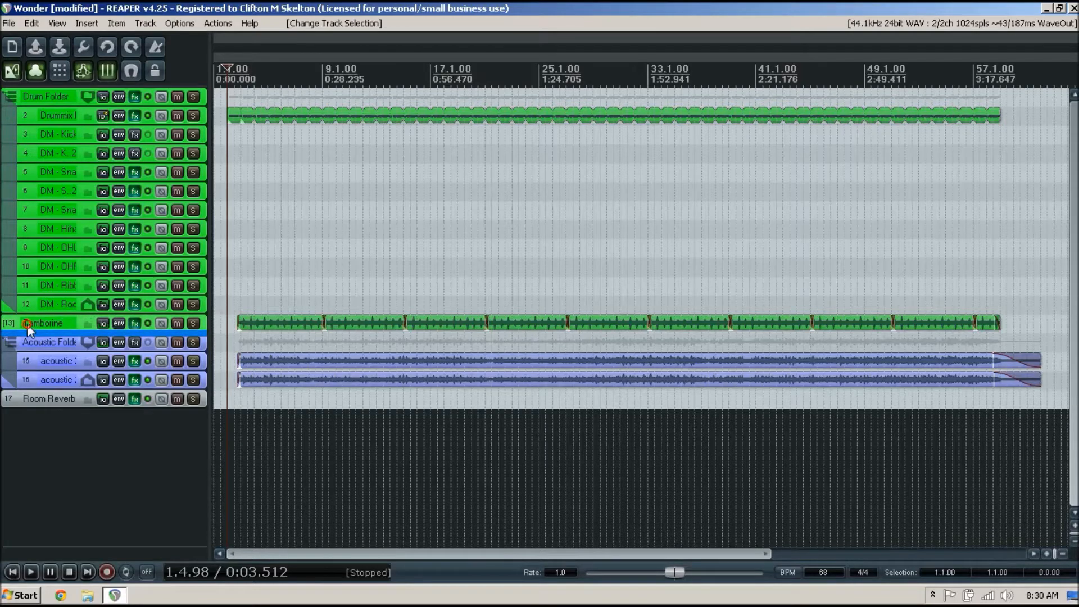
{"action": "left_click_drag", "start_coordinate": [27, 327], "coordinate": [28, 312]}
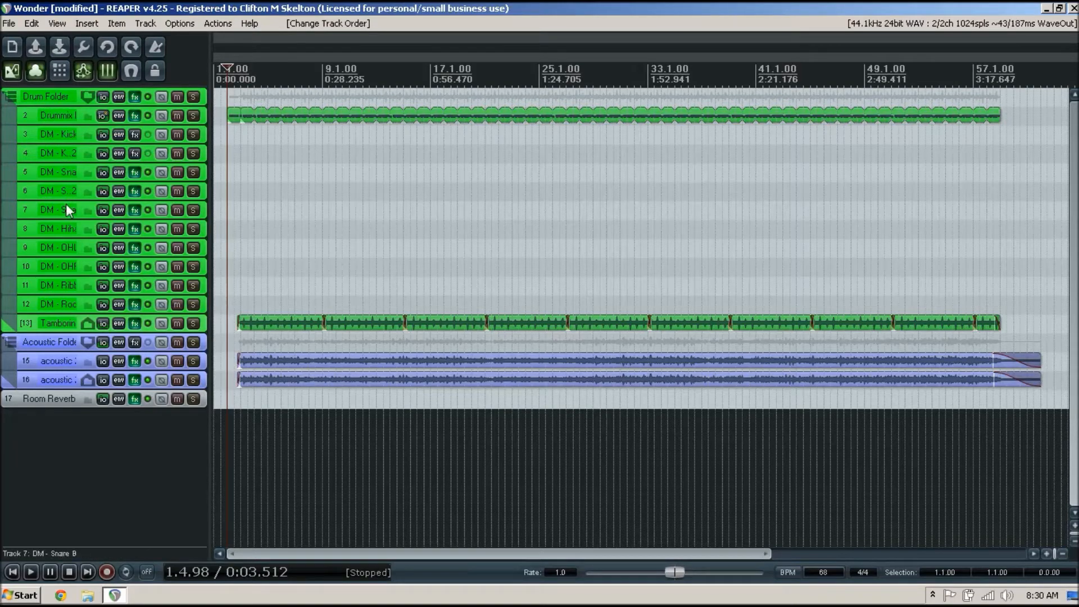
{"action": "left_click", "coordinate": [46, 323]}
{"action": "left_click_drag", "start_coordinate": [47, 325], "coordinate": [38, 336]}
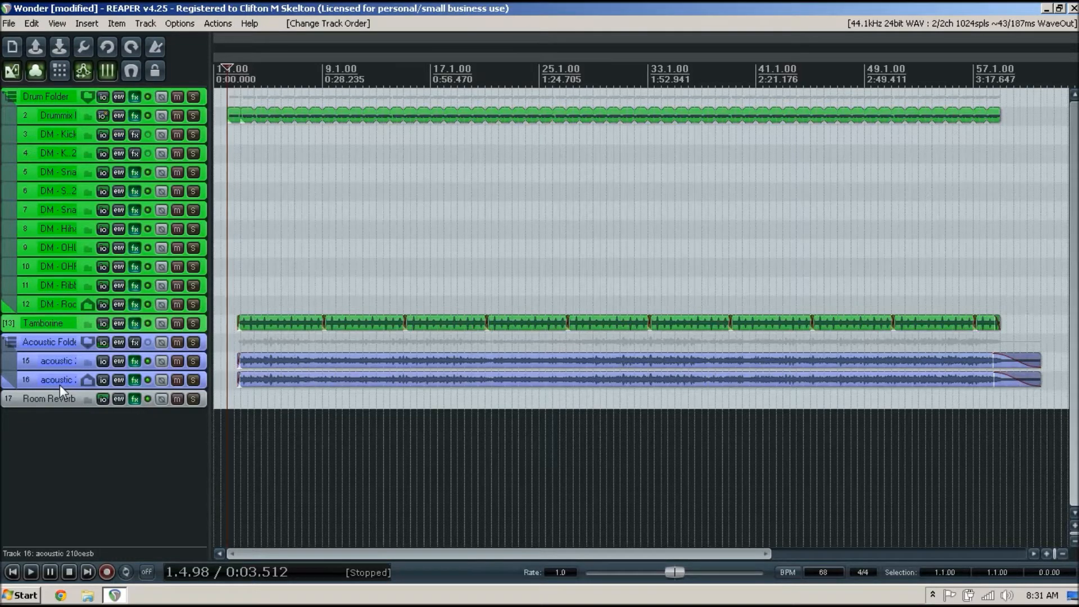
Inspect the UltraChannel effect settings on the Drum Folder's mixer strip, closing the effect window and the mixer when done.
{"action": "key", "text": "ctrl+m"}
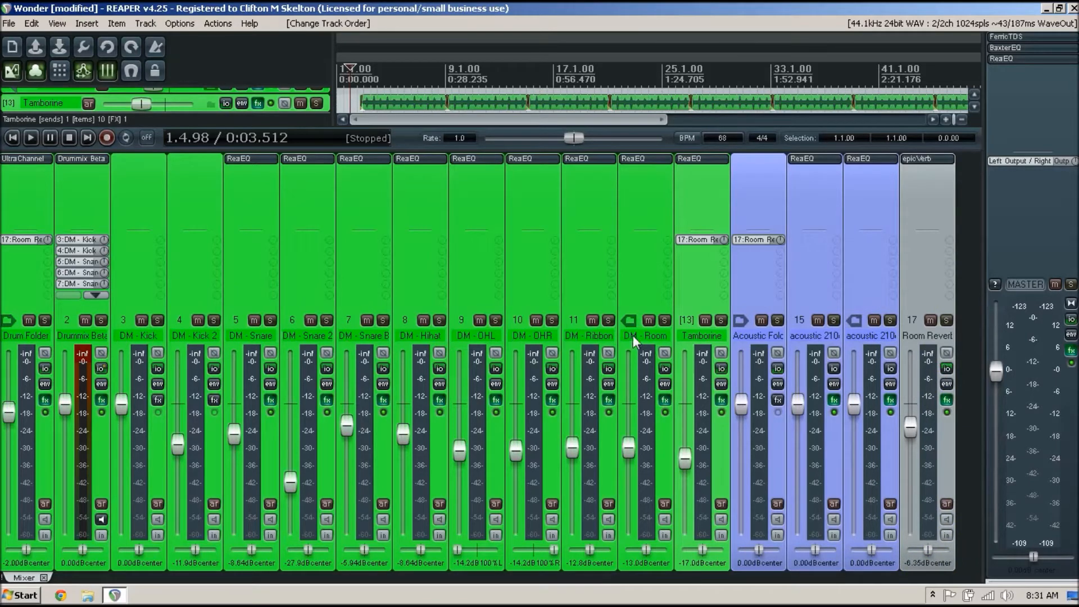
{"action": "left_click", "coordinate": [22, 158]}
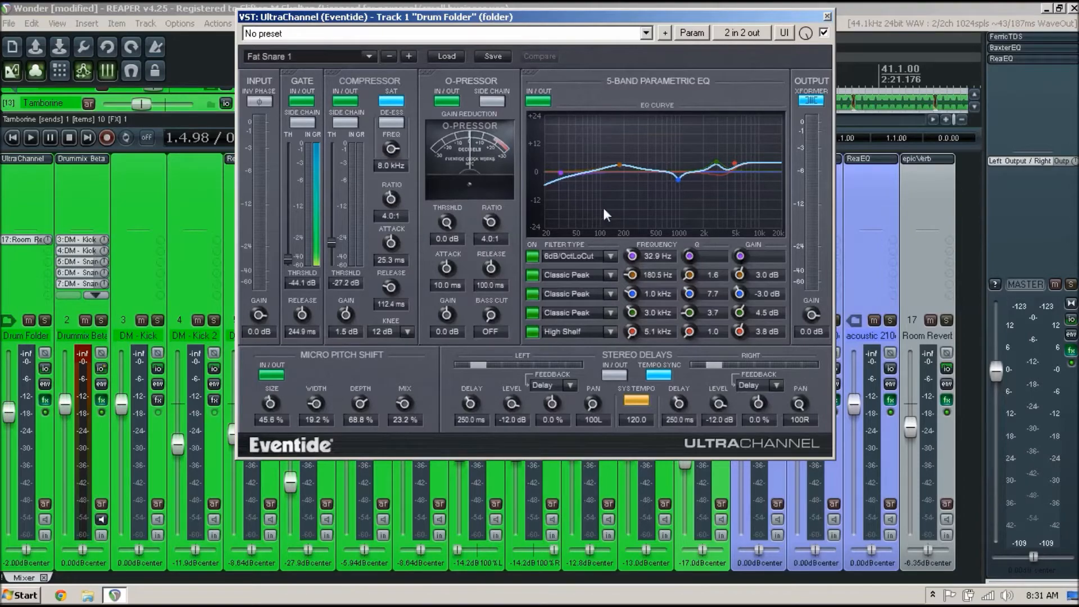
{"action": "left_click", "coordinate": [827, 16]}
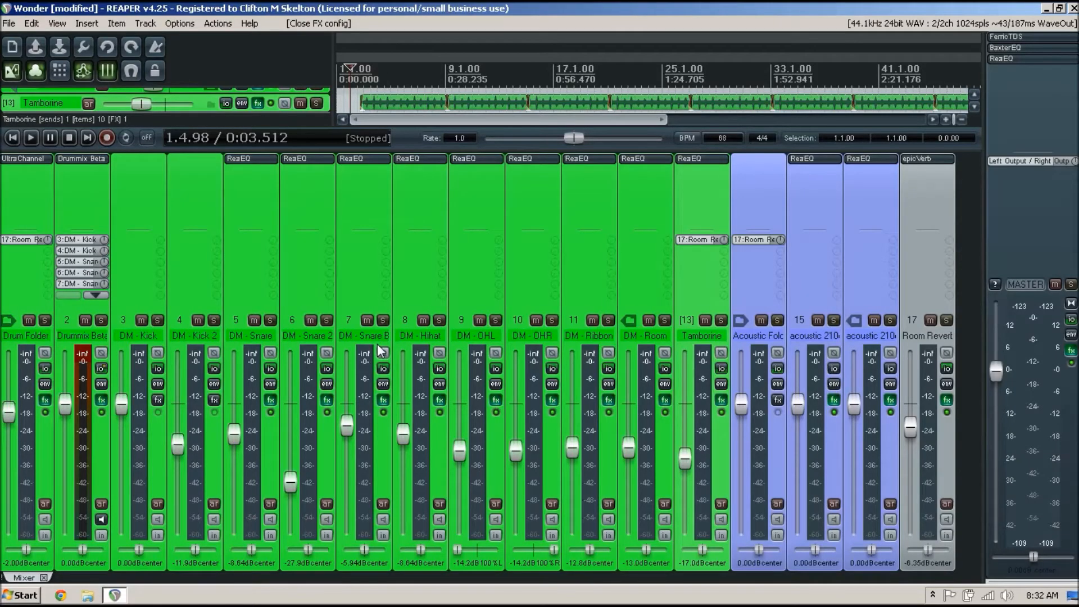
{"action": "key", "text": "ctrl+m"}
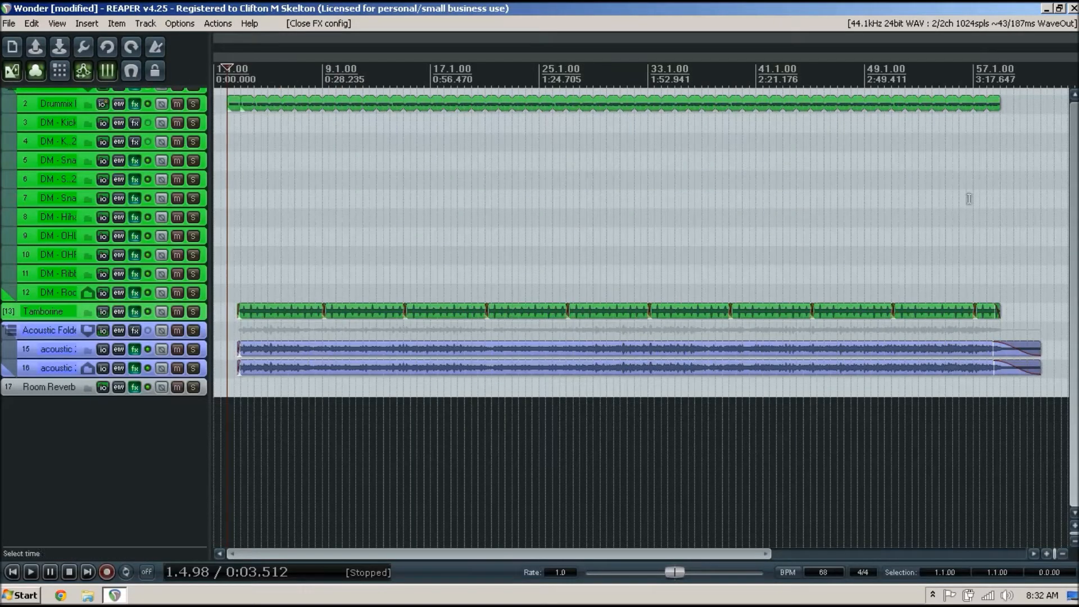
Collapse the Drum Folder's child tracks and increase the Room Reverb track's height to reveal its volume, pan and meter.
{"action": "scroll", "coordinate": [1075, 197], "scroll_direction": "up", "scroll_amount": 1}
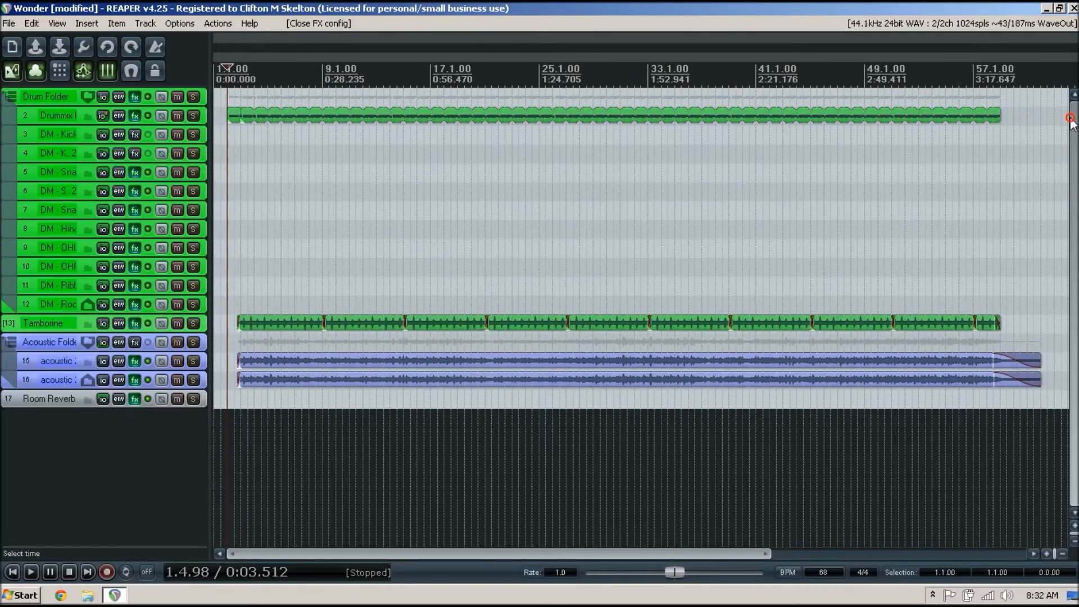
{"action": "left_click", "coordinate": [10, 96]}
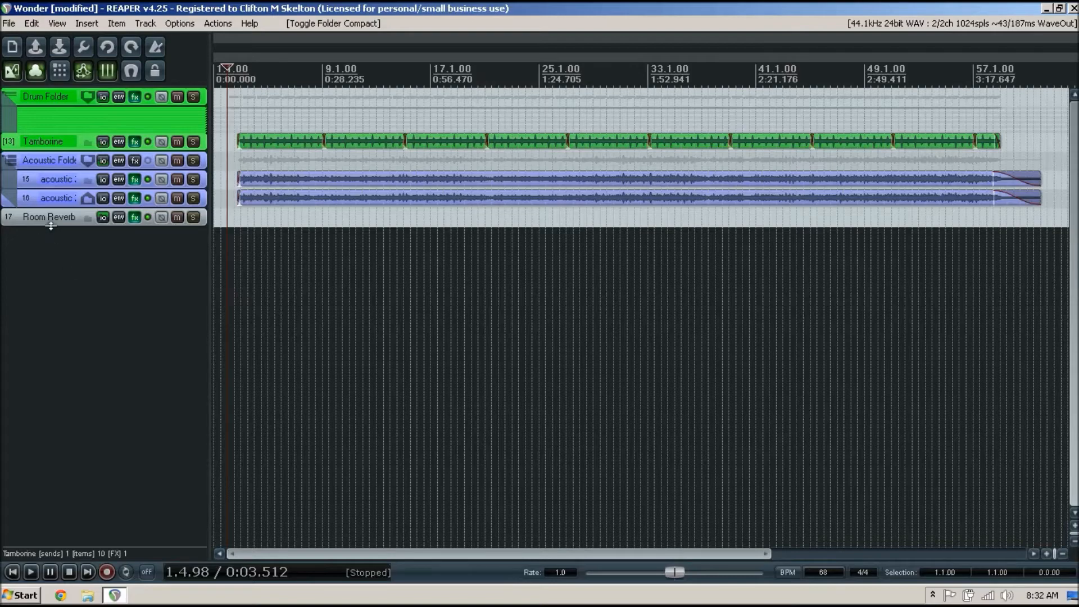
{"action": "left_click_drag", "start_coordinate": [51, 226], "coordinate": [70, 277]}
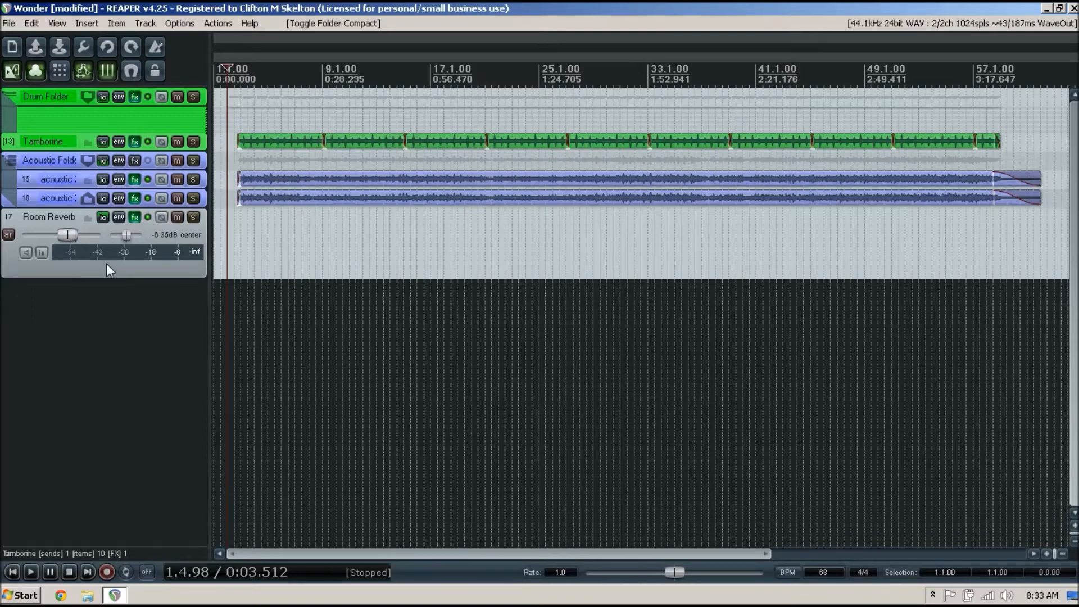
Examine the epicVerb effect on the Room Reverb track and browse its preset list without changing the preset.
{"action": "left_click", "coordinate": [135, 218]}
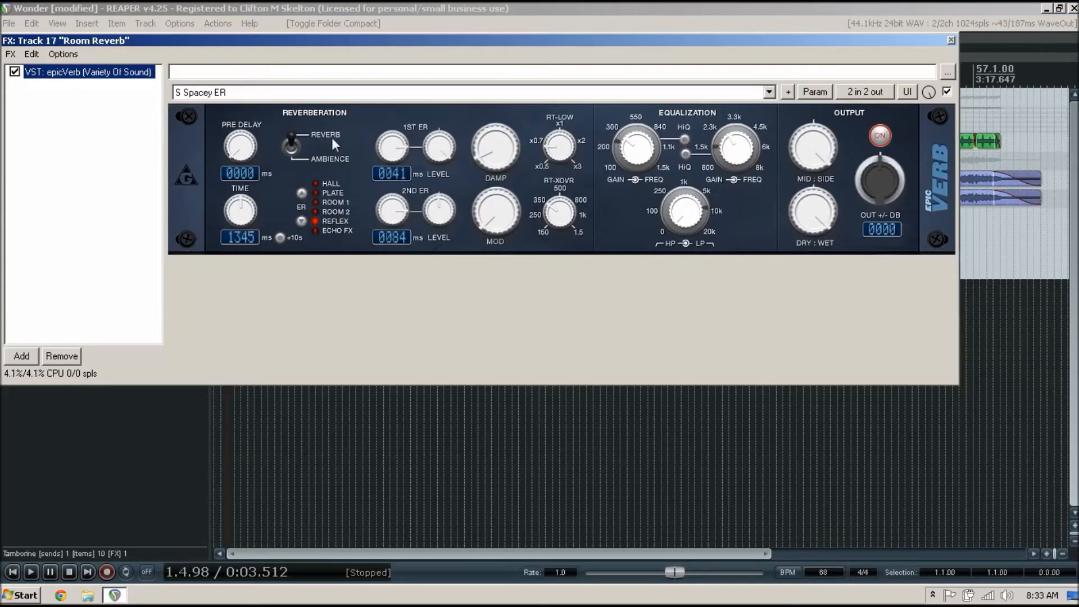
{"action": "left_click_drag", "start_coordinate": [354, 41], "coordinate": [434, 60]}
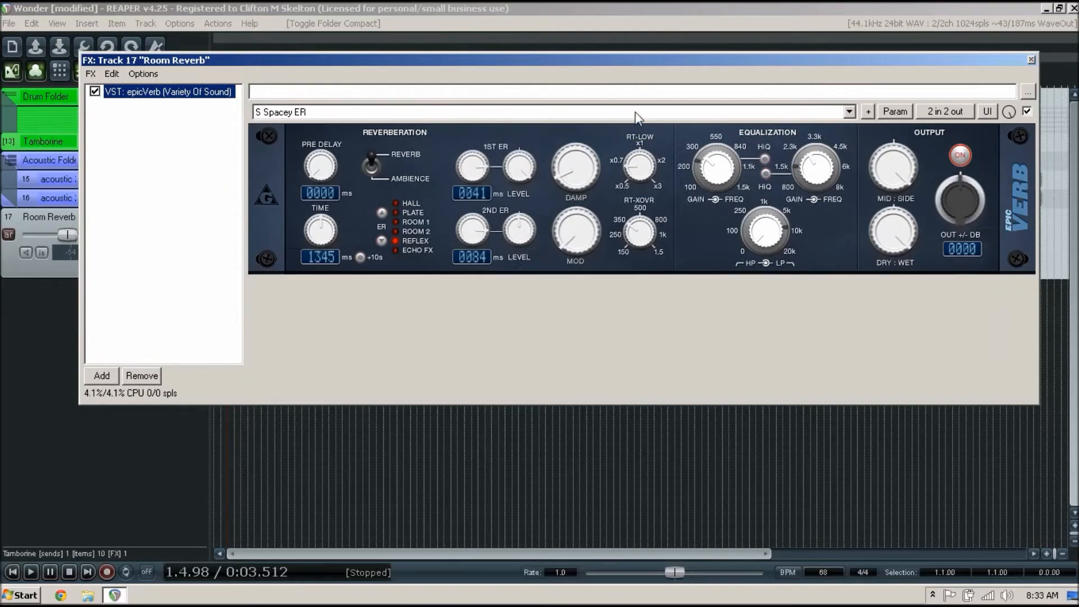
{"action": "left_click", "coordinate": [848, 111]}
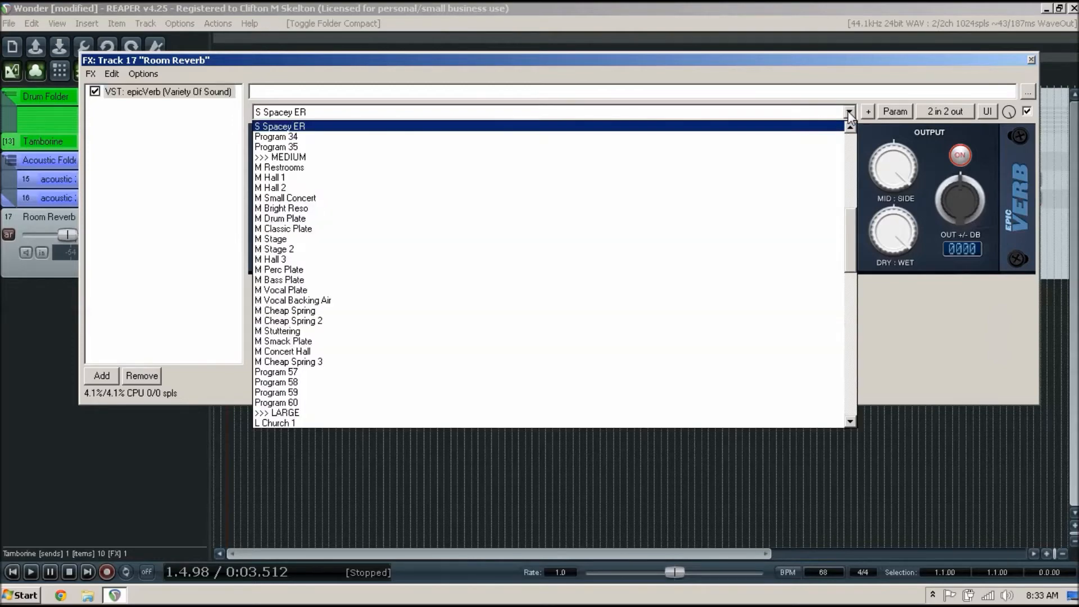
{"action": "left_click_drag", "start_coordinate": [852, 223], "coordinate": [852, 158]}
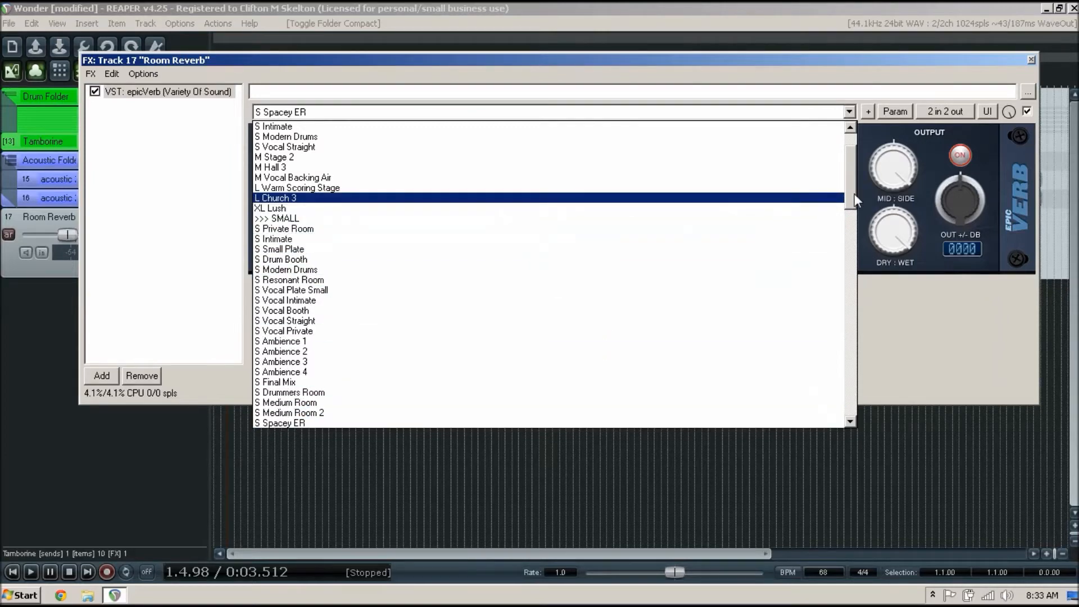
{"action": "scroll", "coordinate": [851, 200], "scroll_direction": "down", "scroll_amount": 2}
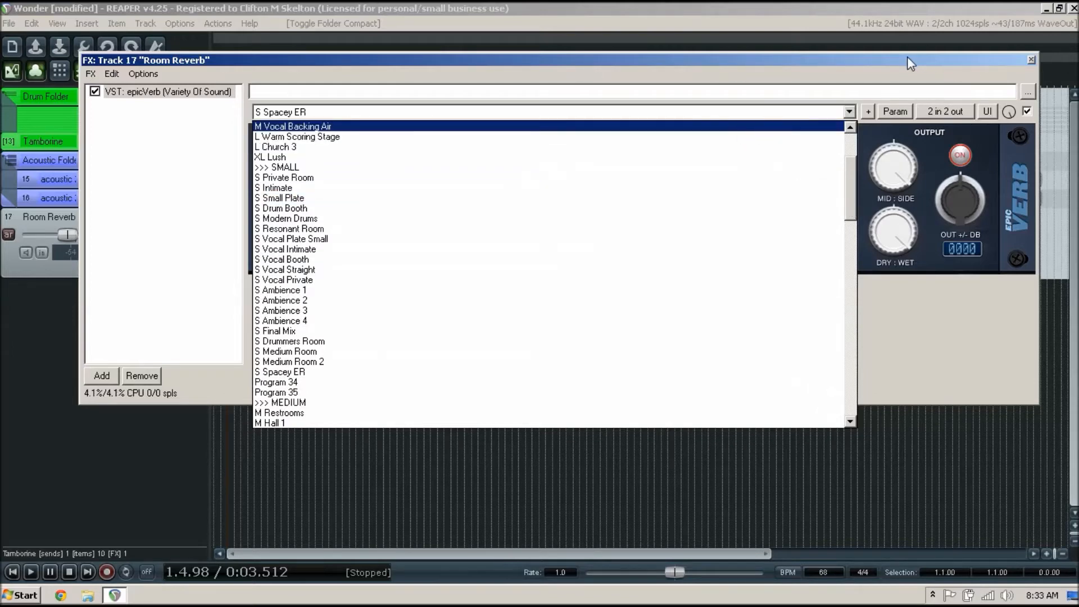
{"action": "left_click", "coordinate": [1031, 58]}
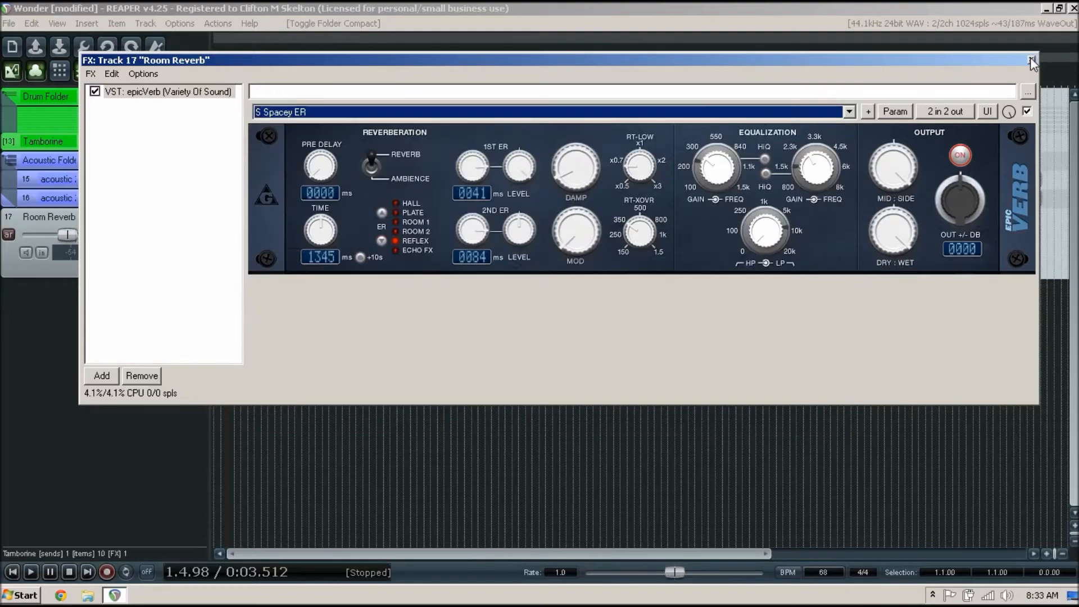
{"action": "left_click", "coordinate": [1031, 59]}
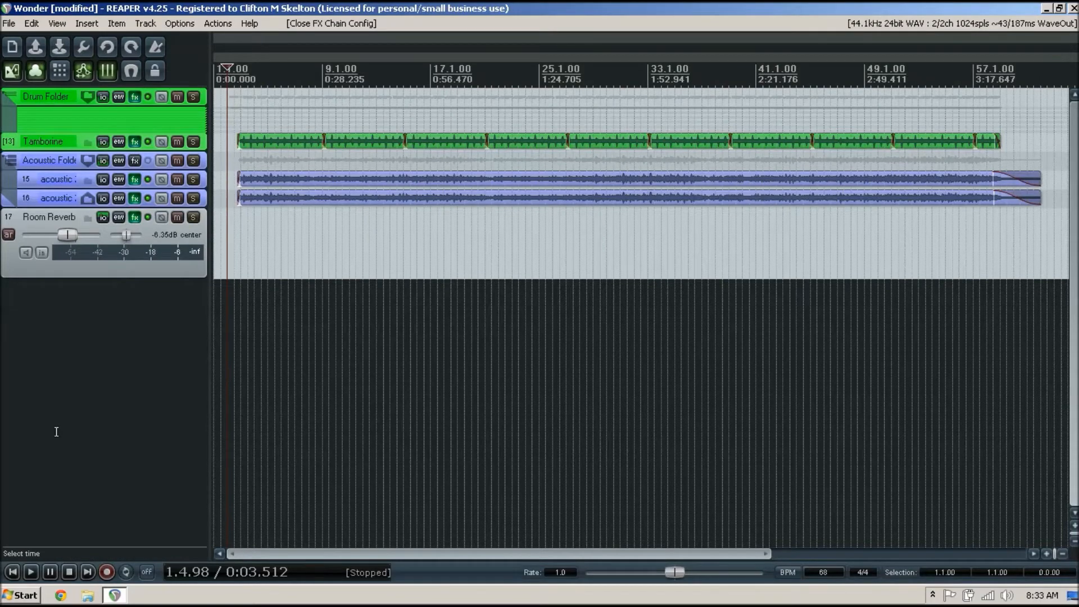
Show the mixer and examine the Drum Folder's routing, including its Room Reverb send and the tracks available as new sends.
{"action": "key", "text": "ctrl+m"}
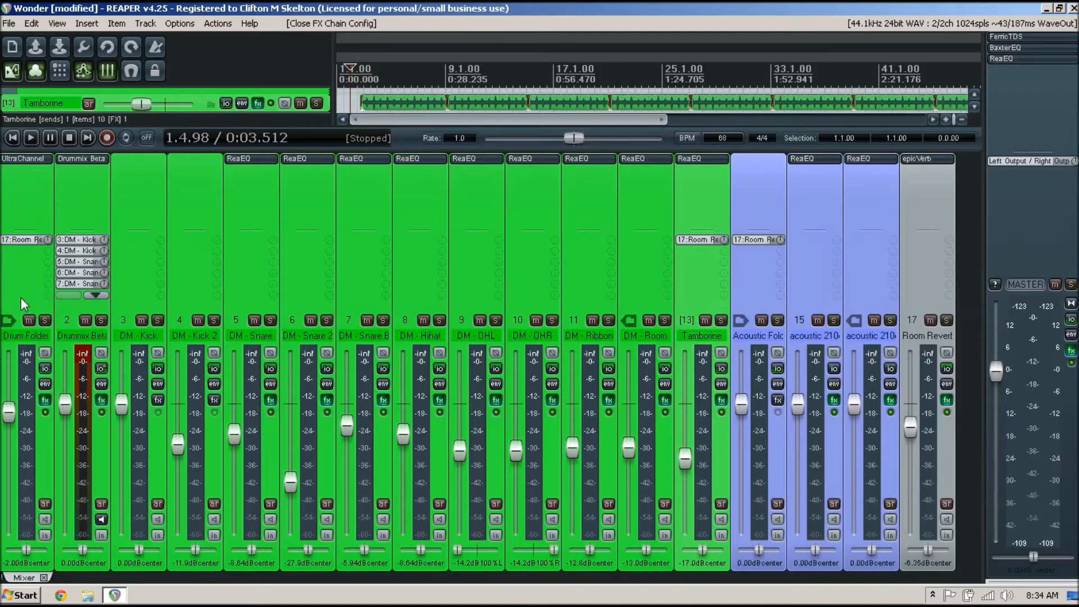
{"action": "left_click", "coordinate": [46, 369]}
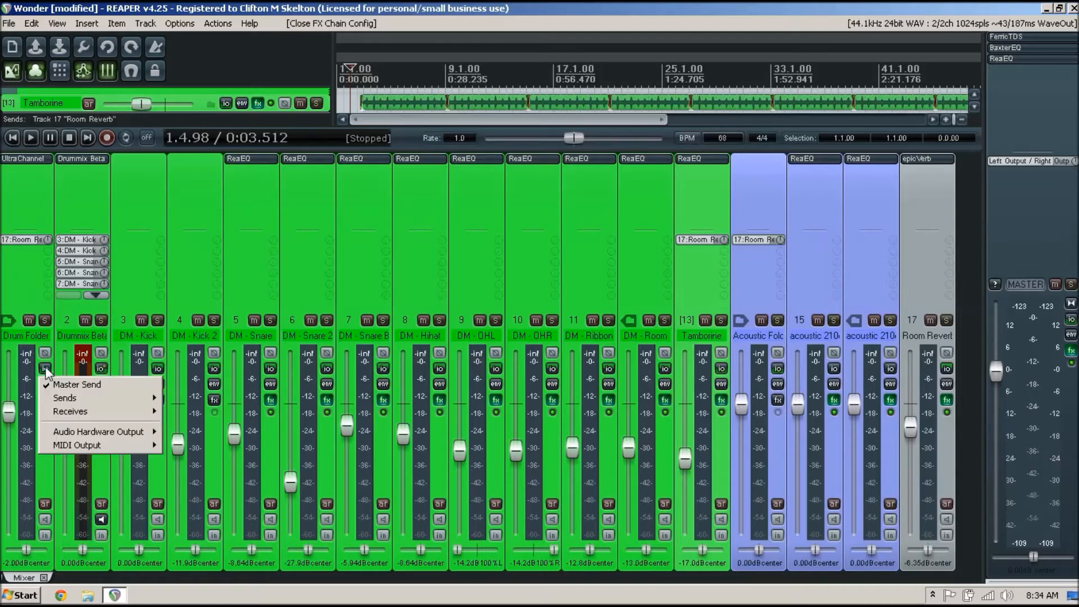
{"action": "mouse_move", "coordinate": [120, 404]}
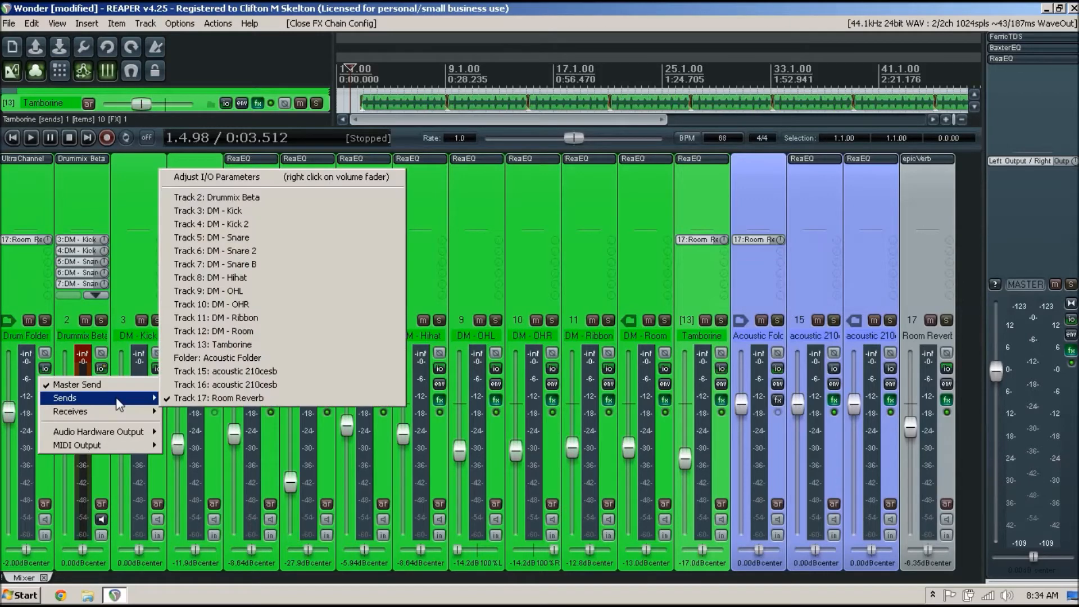
{"action": "left_click", "coordinate": [46, 368]}
{"action": "left_click", "coordinate": [47, 368]}
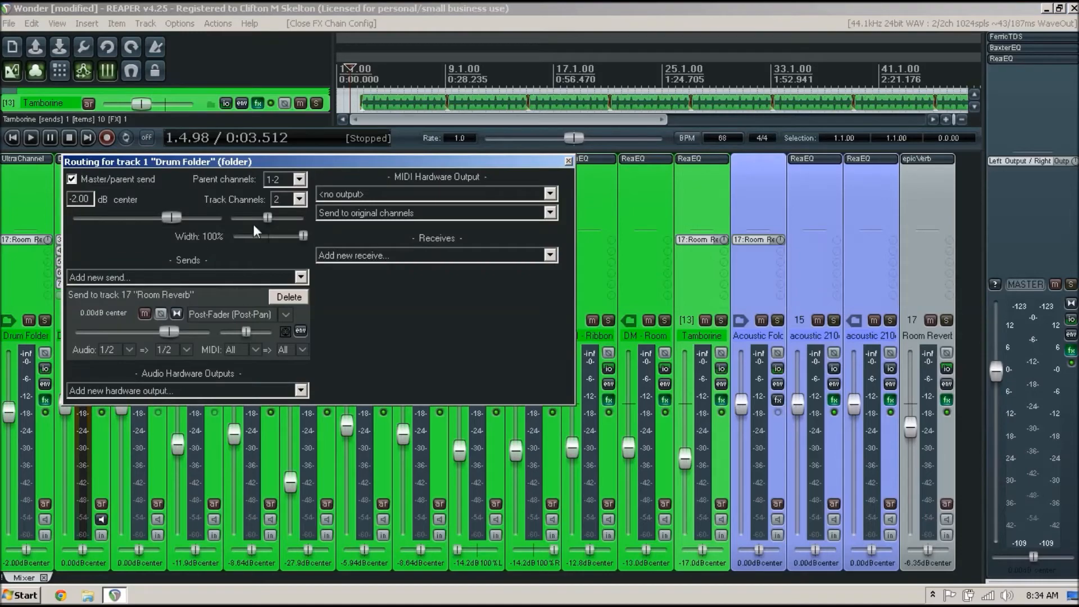
{"action": "left_click_drag", "start_coordinate": [338, 162], "coordinate": [450, 75]}
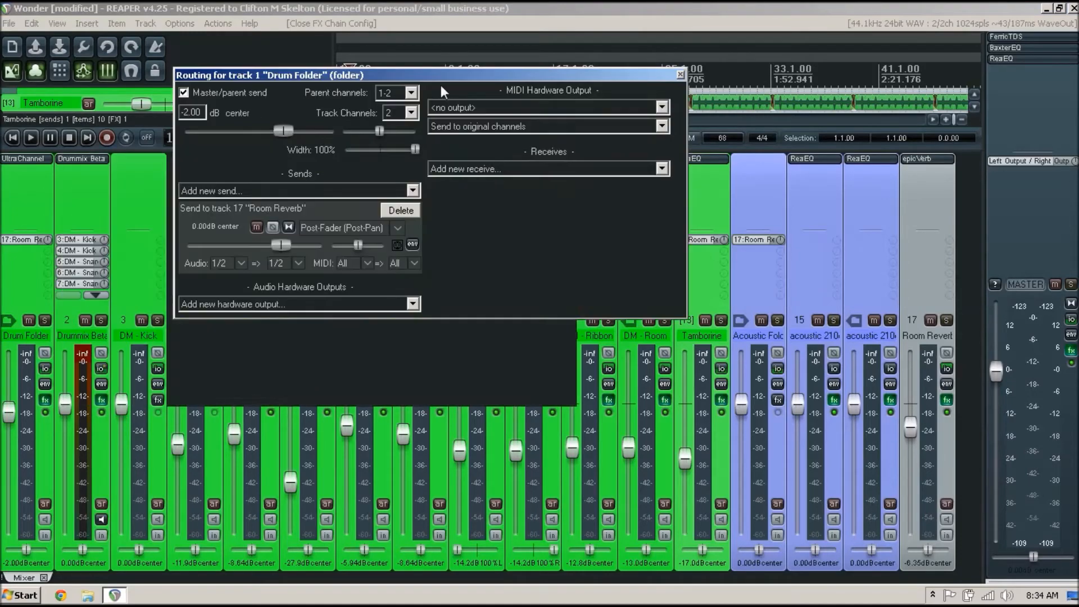
{"action": "left_click", "coordinate": [414, 191]}
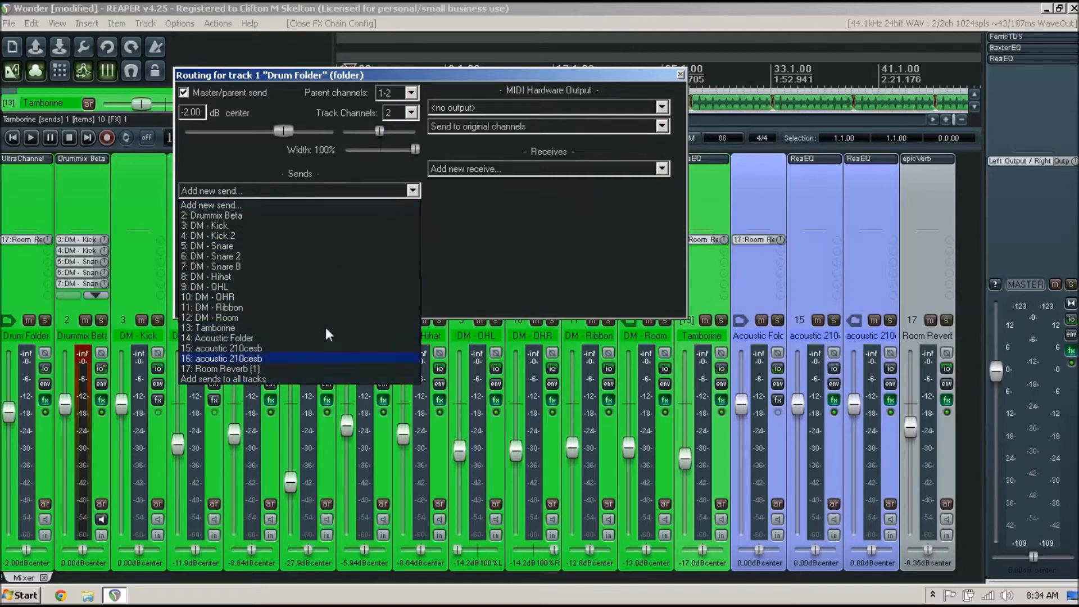
{"action": "left_click", "coordinate": [544, 209]}
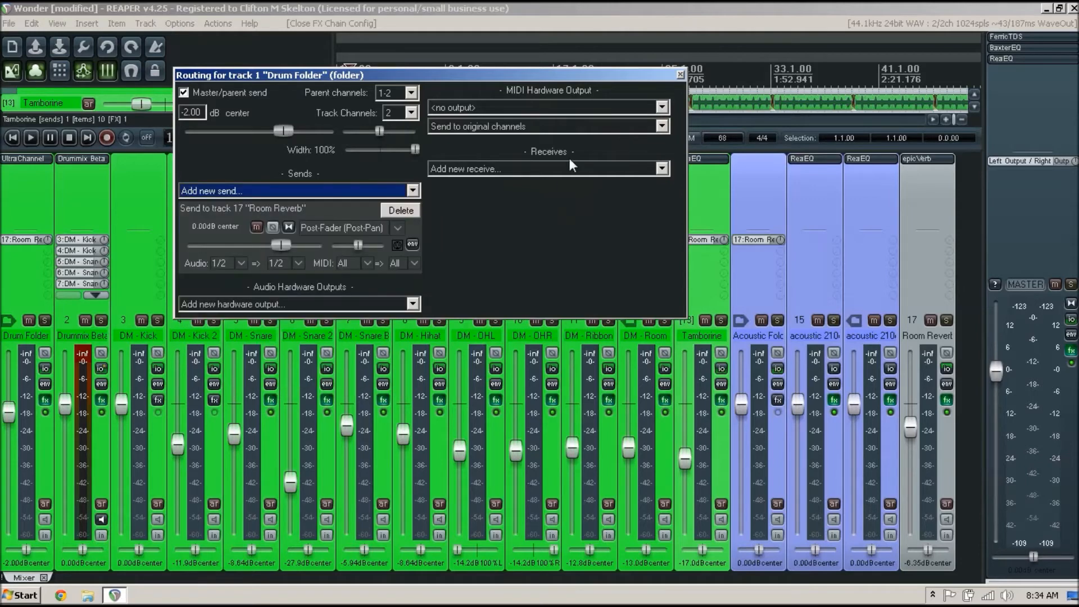
{"action": "left_click", "coordinate": [680, 75]}
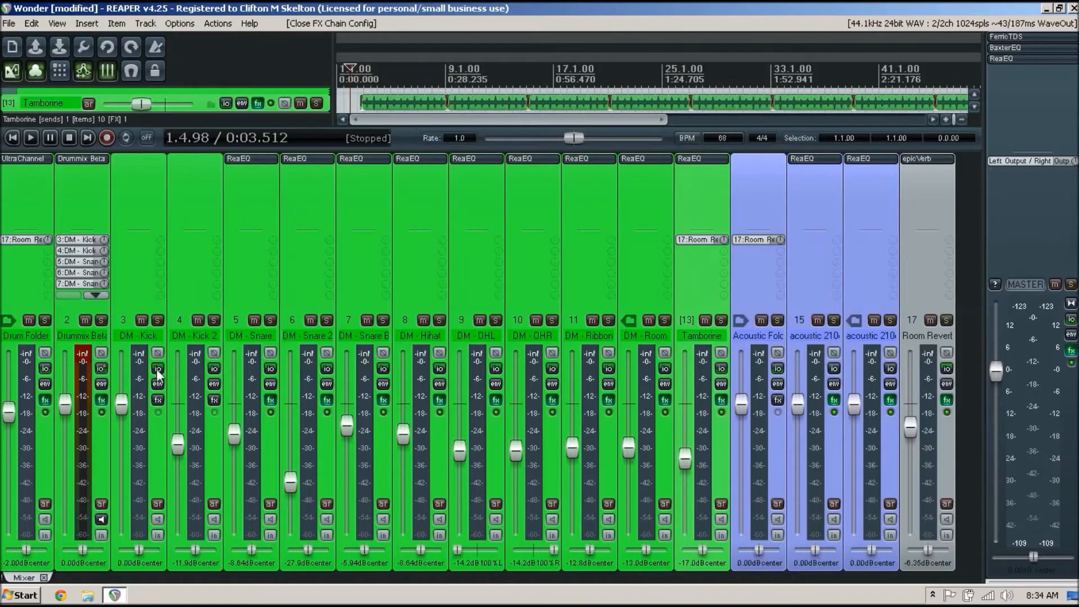
Check the send lists of the Drum Folder, Acoustic Folder and Tamborine track for their routing to Room Reverb.
{"action": "left_click", "coordinate": [47, 370]}
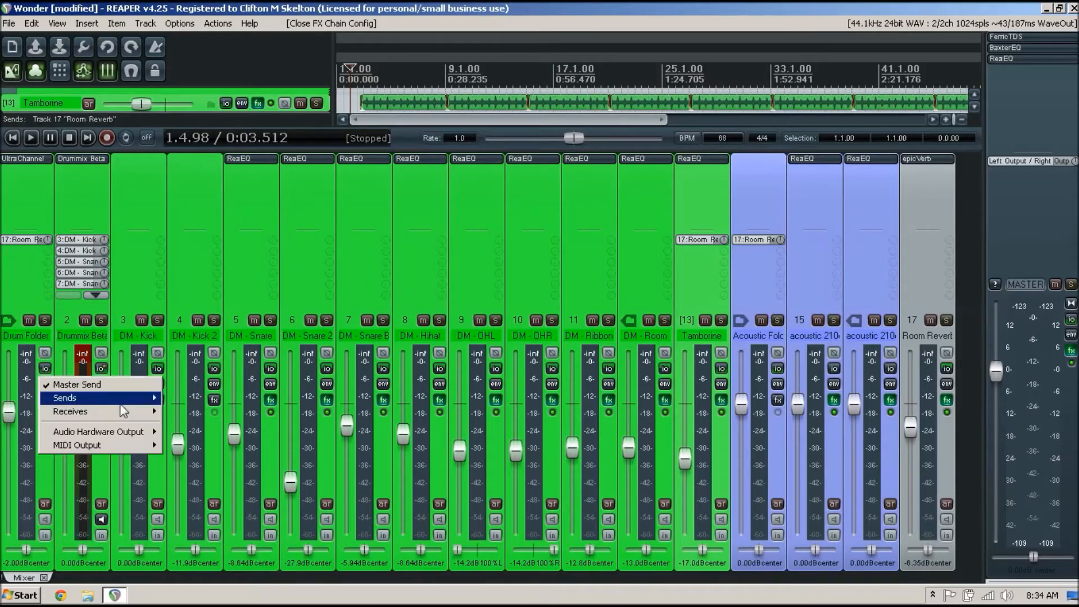
{"action": "mouse_move", "coordinate": [120, 399]}
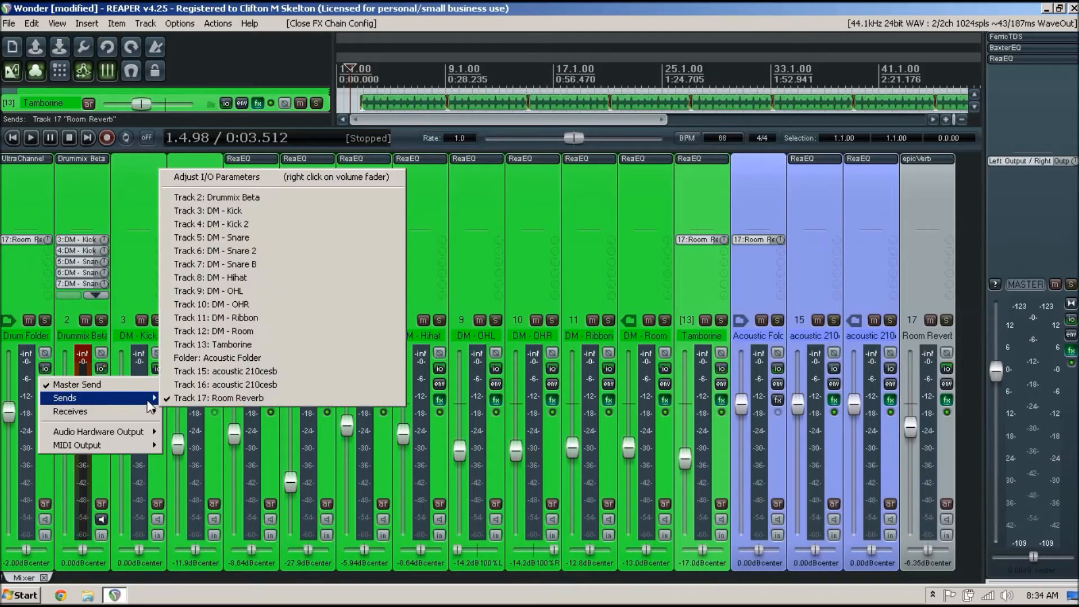
{"action": "left_click", "coordinate": [597, 6]}
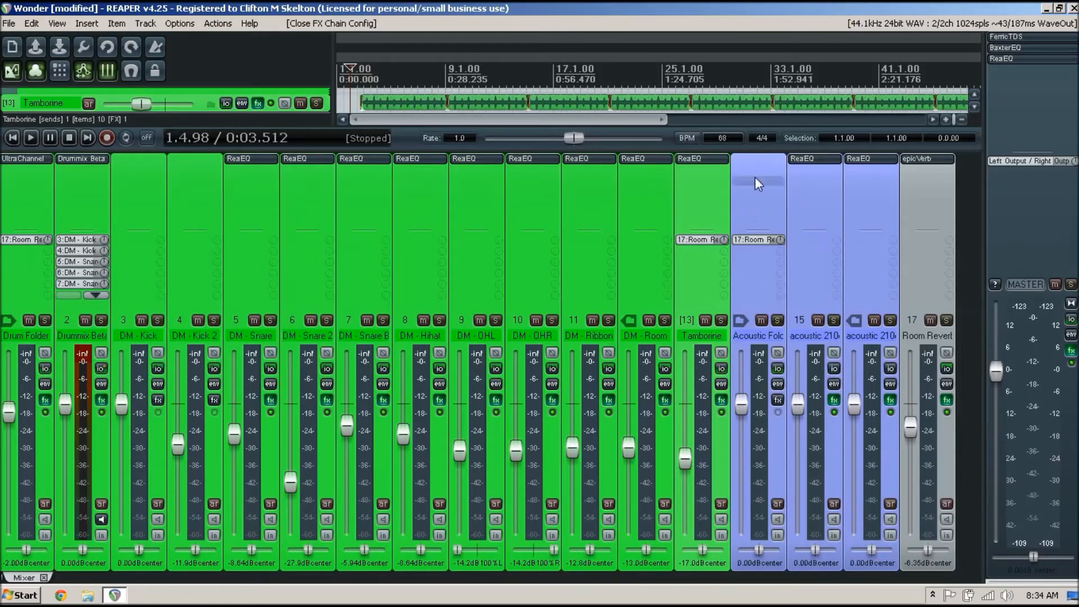
{"action": "left_click", "coordinate": [776, 369]}
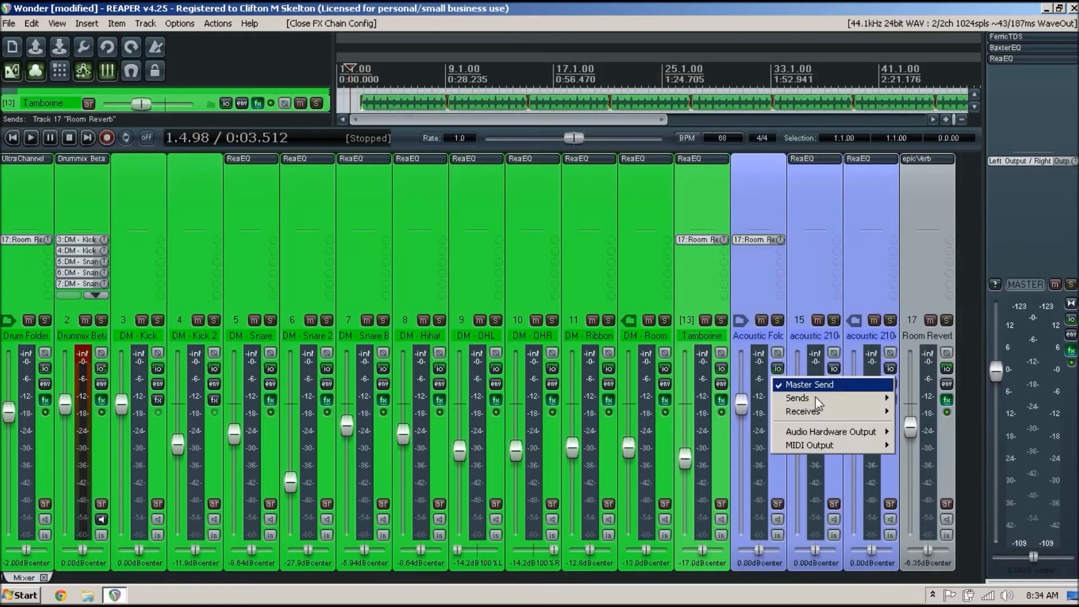
{"action": "mouse_move", "coordinate": [788, 402]}
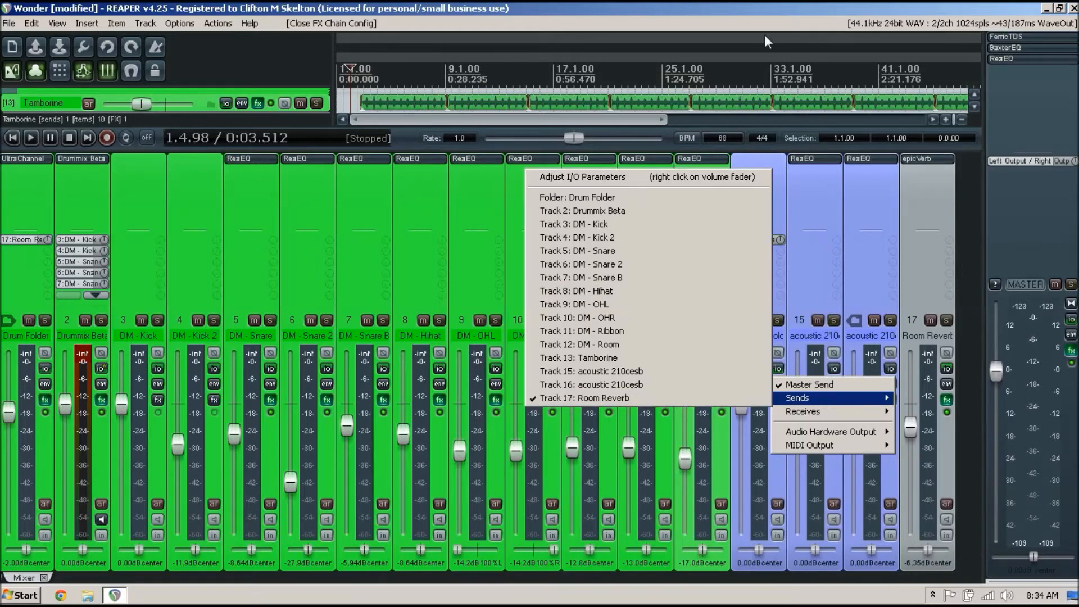
{"action": "left_click", "coordinate": [781, 250]}
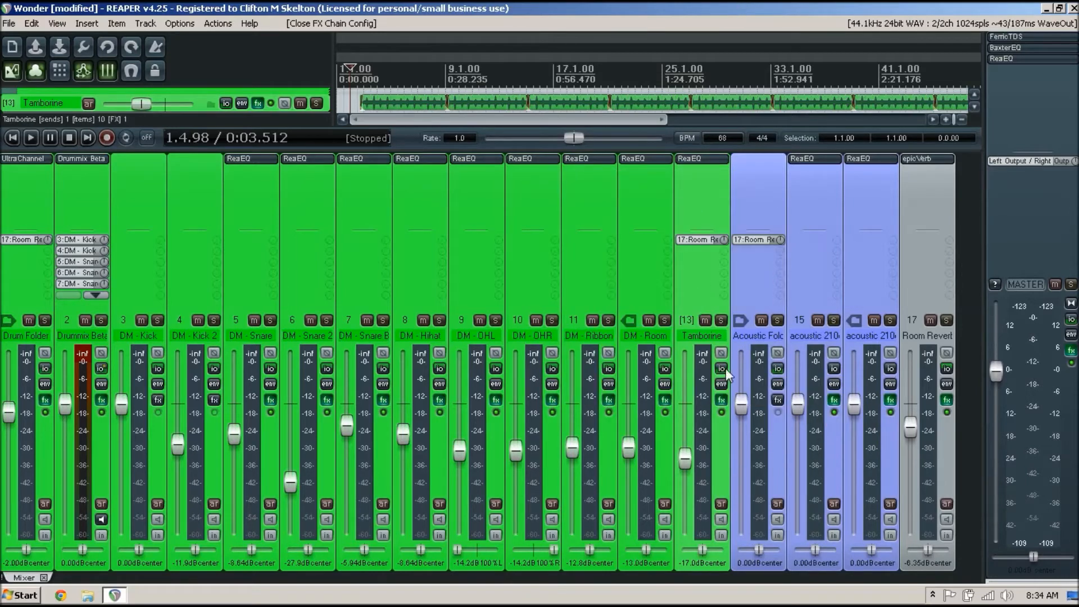
{"action": "left_click", "coordinate": [721, 369]}
{"action": "mouse_move", "coordinate": [758, 403]}
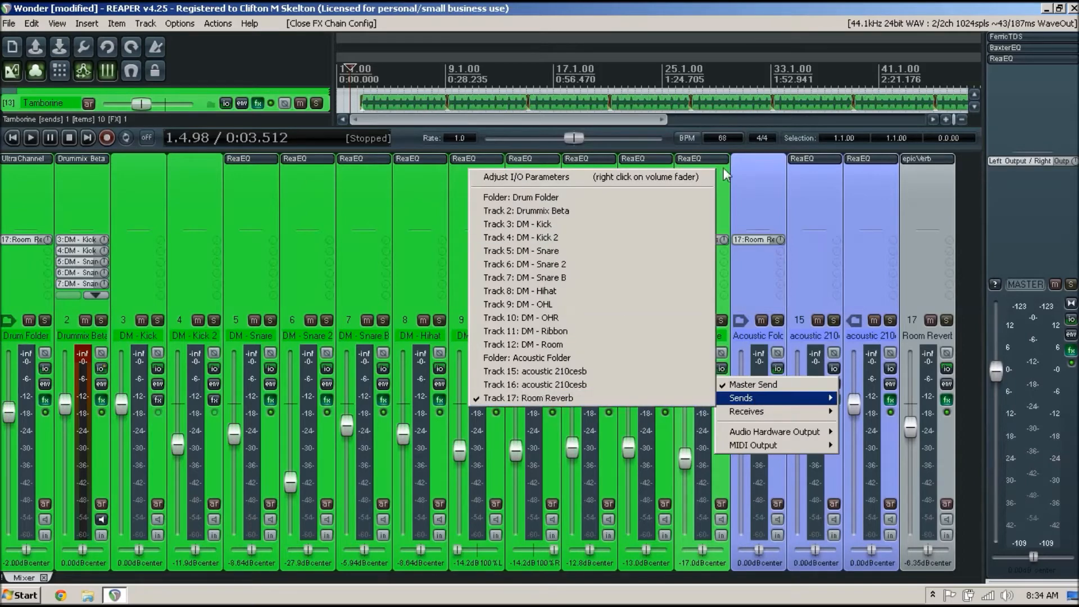
{"action": "left_click", "coordinate": [658, 4]}
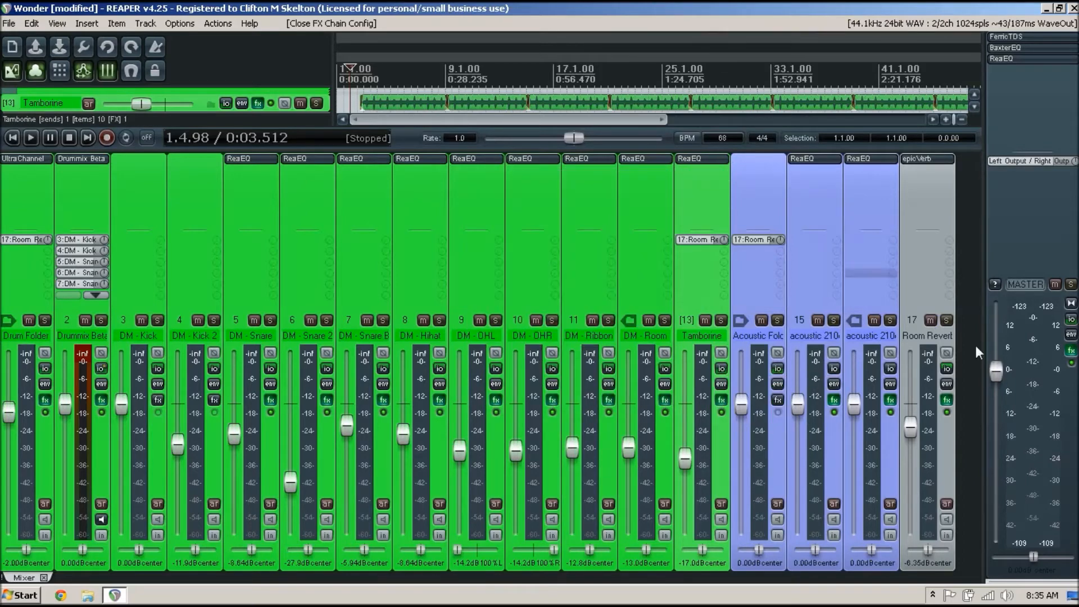
Solo the Room Reverb track and place the edit cursor at the start of the Tamborine item.
{"action": "left_click", "coordinate": [946, 319]}
{"action": "left_click", "coordinate": [361, 87]}
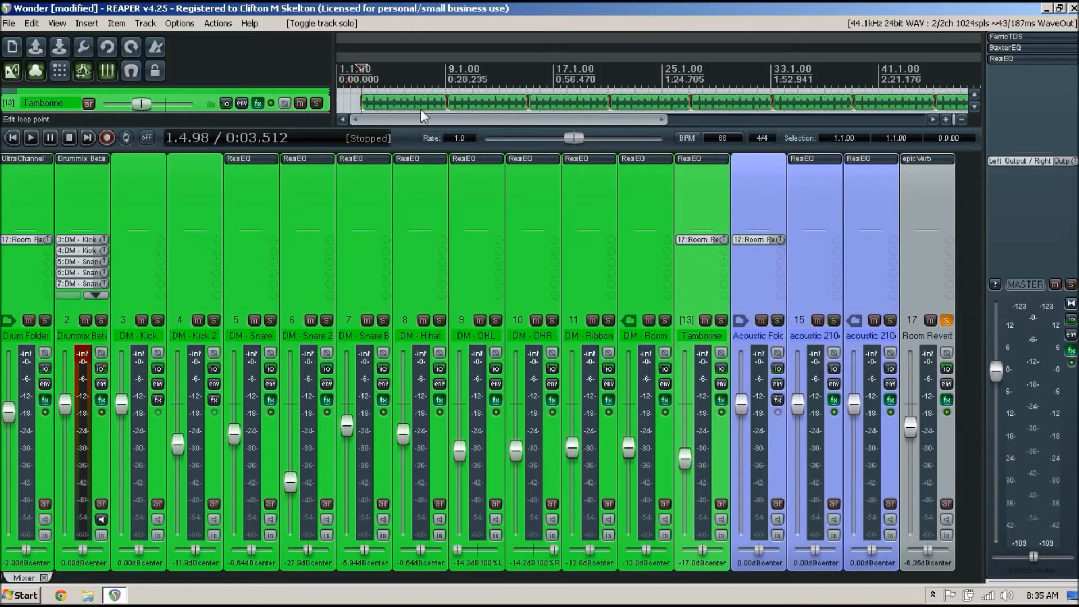
Play the soloed Room Reverb track while raising its volume to 0 dB and up to +12 dB, and stop playback.
{"action": "key", "text": "space"}
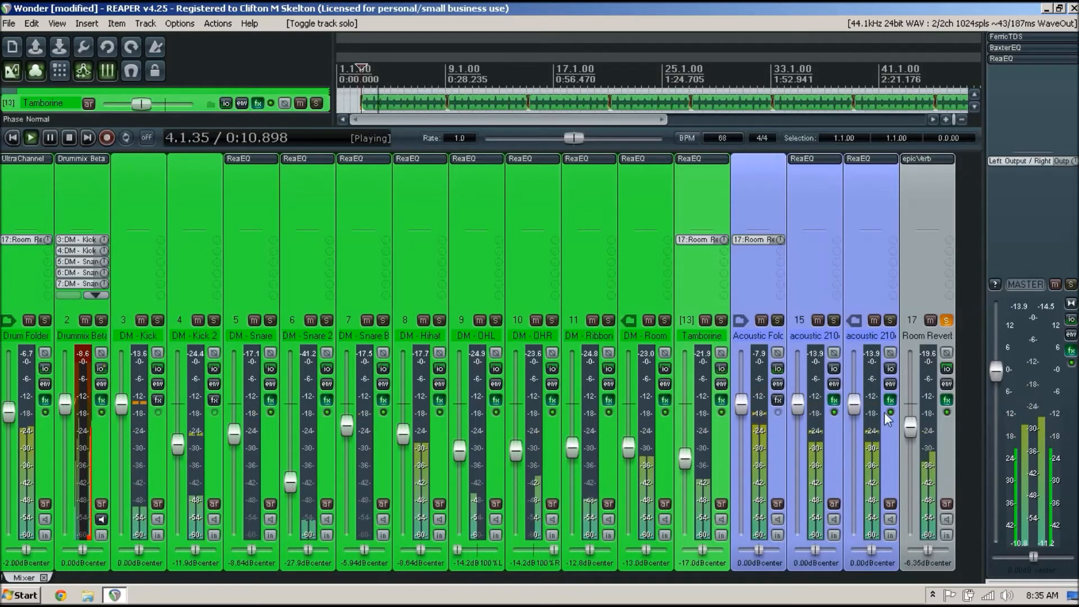
{"action": "double_click", "coordinate": [910, 428]}
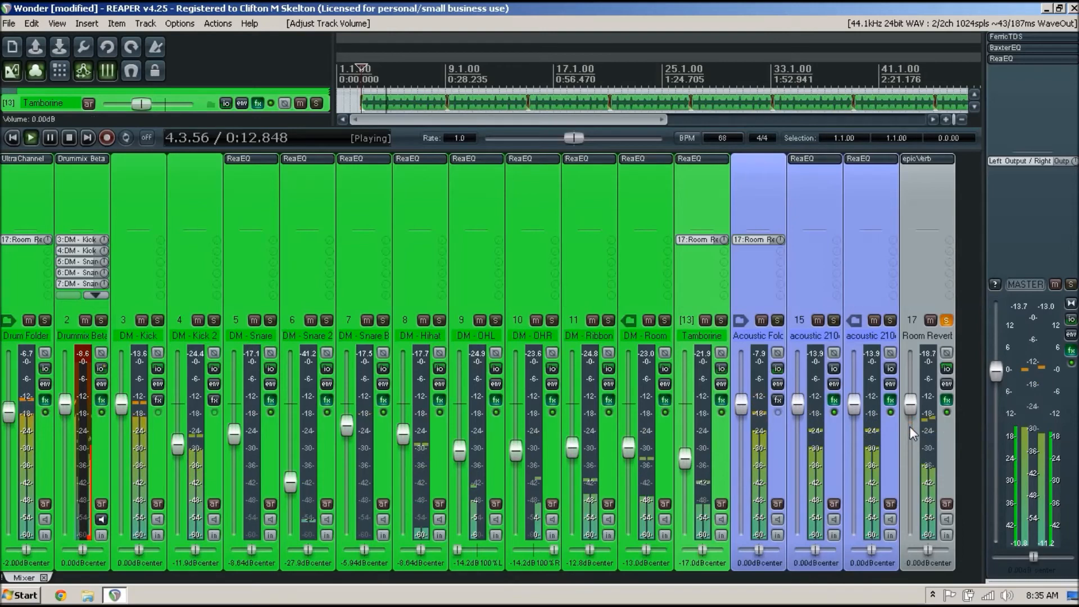
{"action": "left_click_drag", "start_coordinate": [910, 403], "coordinate": [912, 346]}
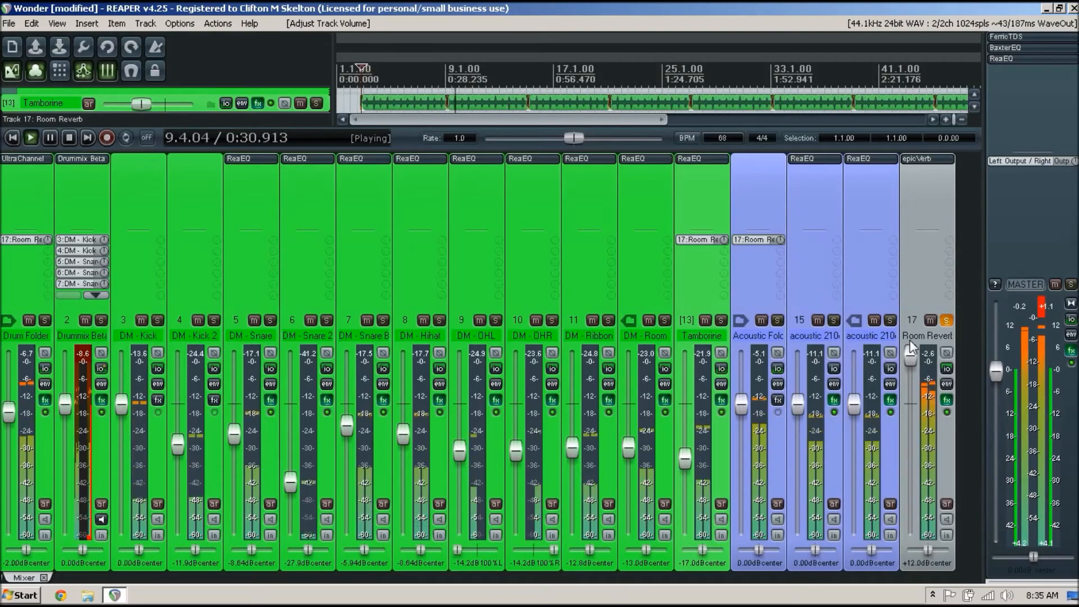
{"action": "key", "text": "space"}
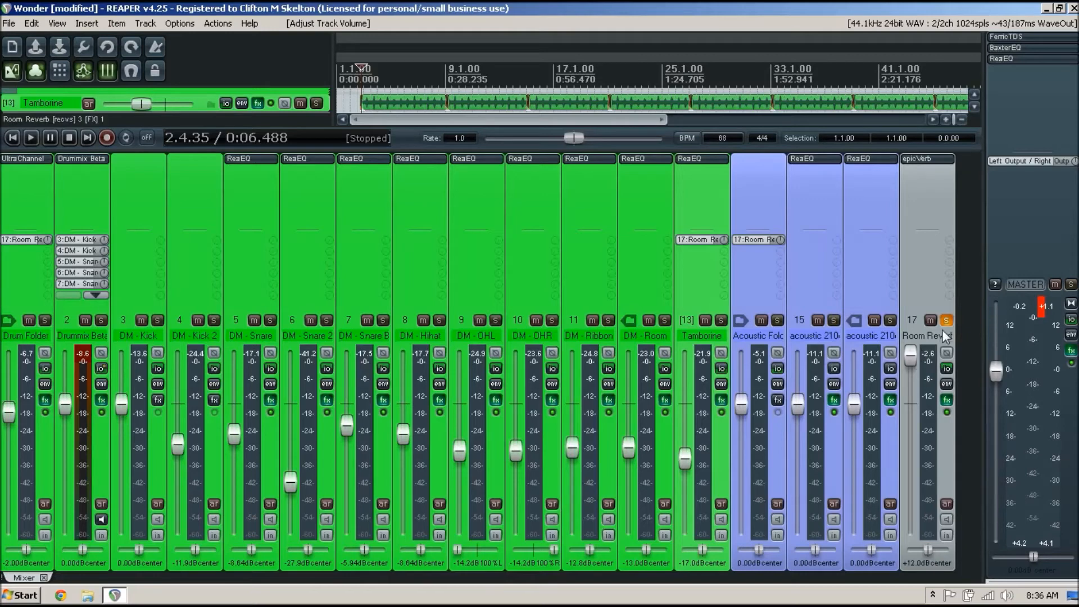
Unsolo the Room Reverb track and lower its volume to -inf dB, resetting the master's peak meters.
{"action": "double_click", "coordinate": [910, 357]}
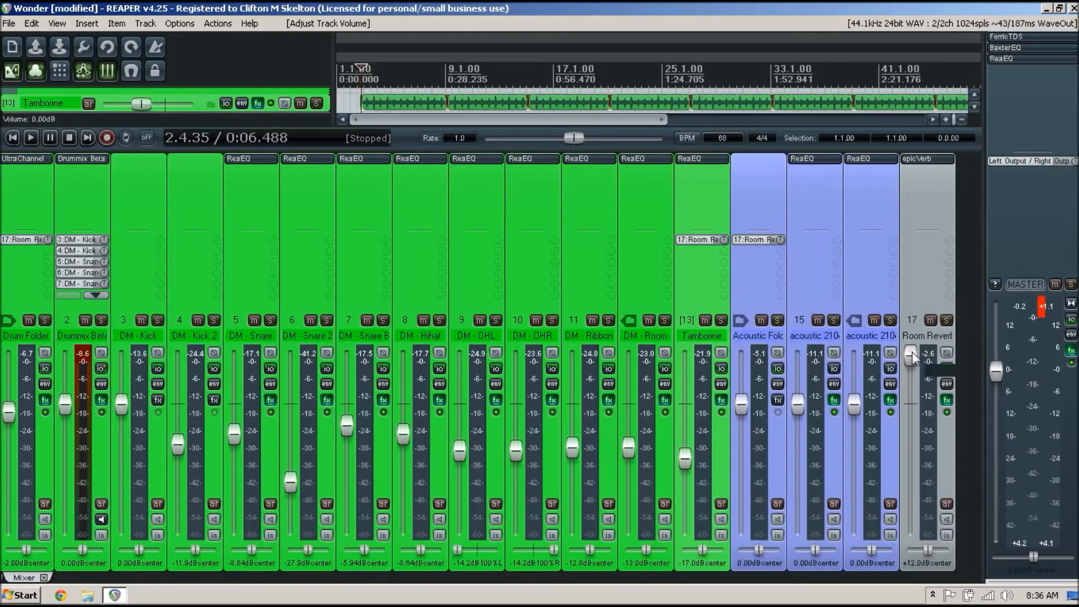
{"action": "left_click_drag", "start_coordinate": [912, 400], "coordinate": [913, 528]}
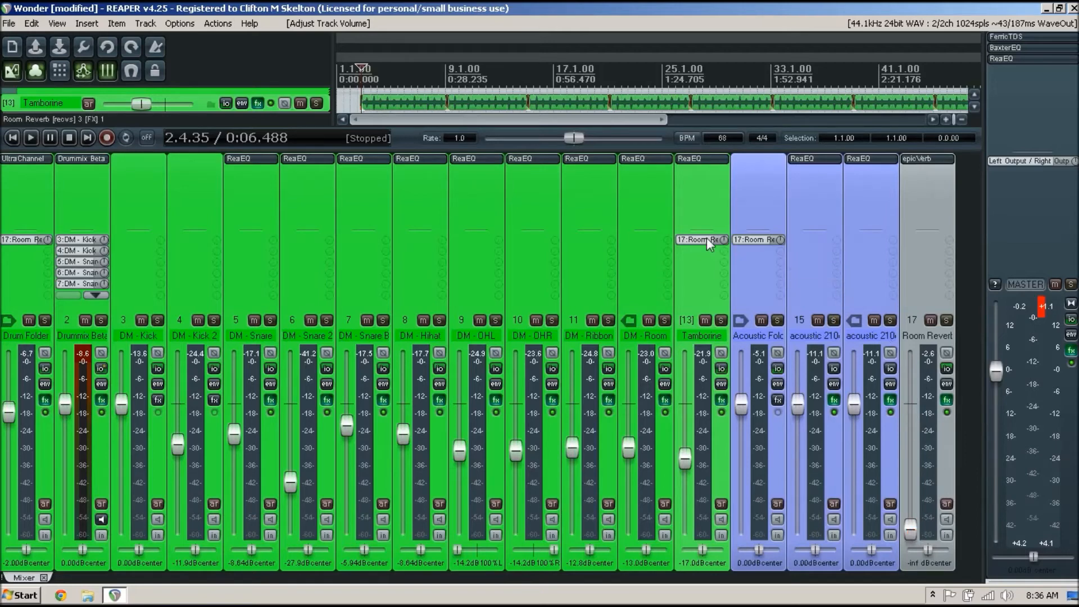
{"action": "left_click", "coordinate": [1043, 305]}
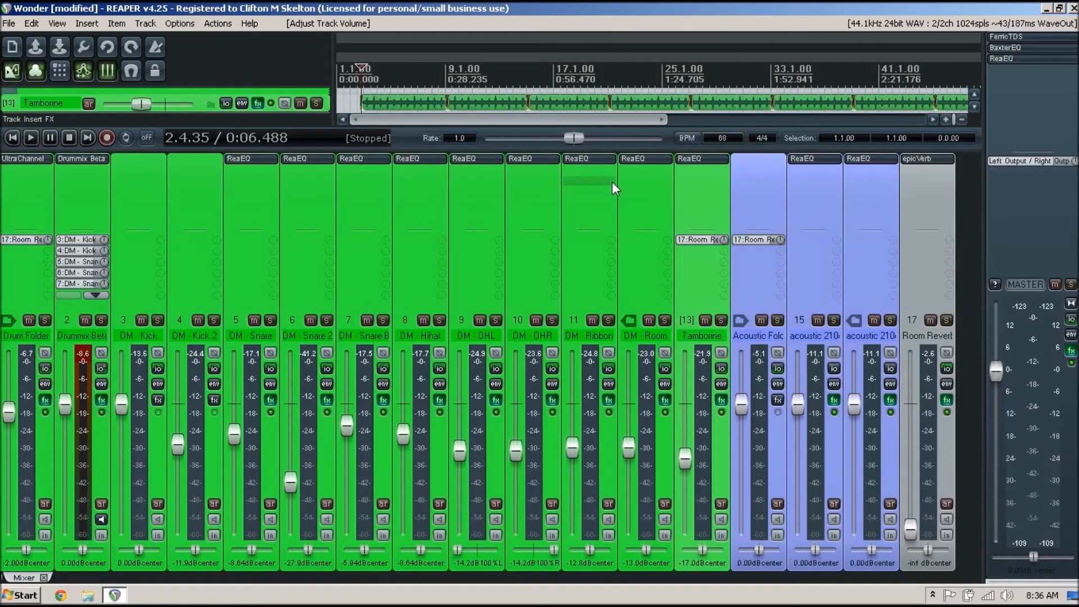
Play the full mix while raising the Room Reverb volume to +12 dB, and bring it back down to about -7.25 dB.
{"action": "key", "text": "space"}
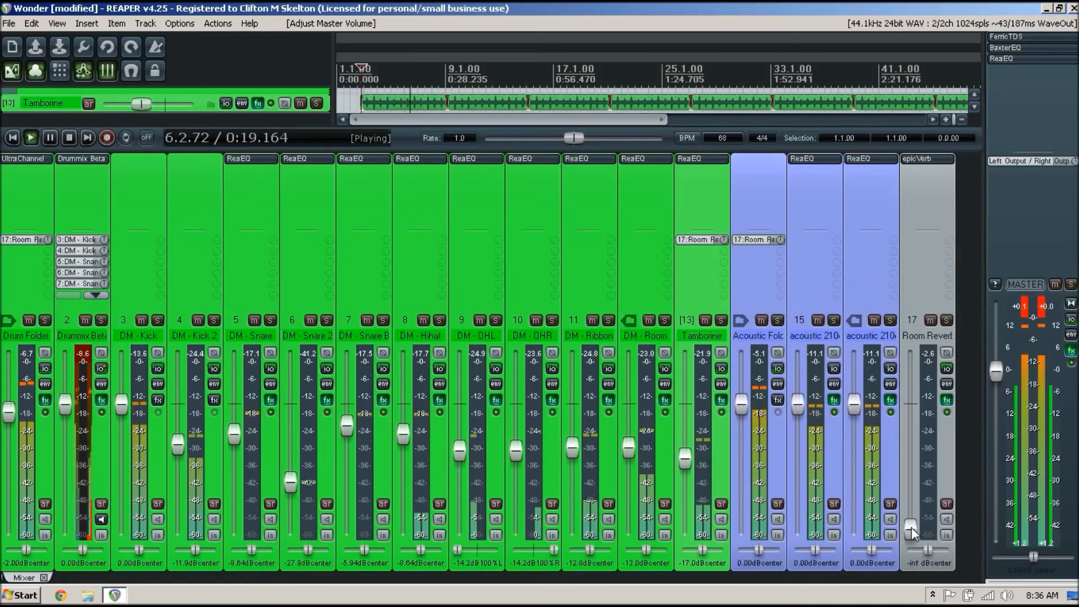
{"action": "left_click_drag", "start_coordinate": [911, 529], "coordinate": [903, 319]}
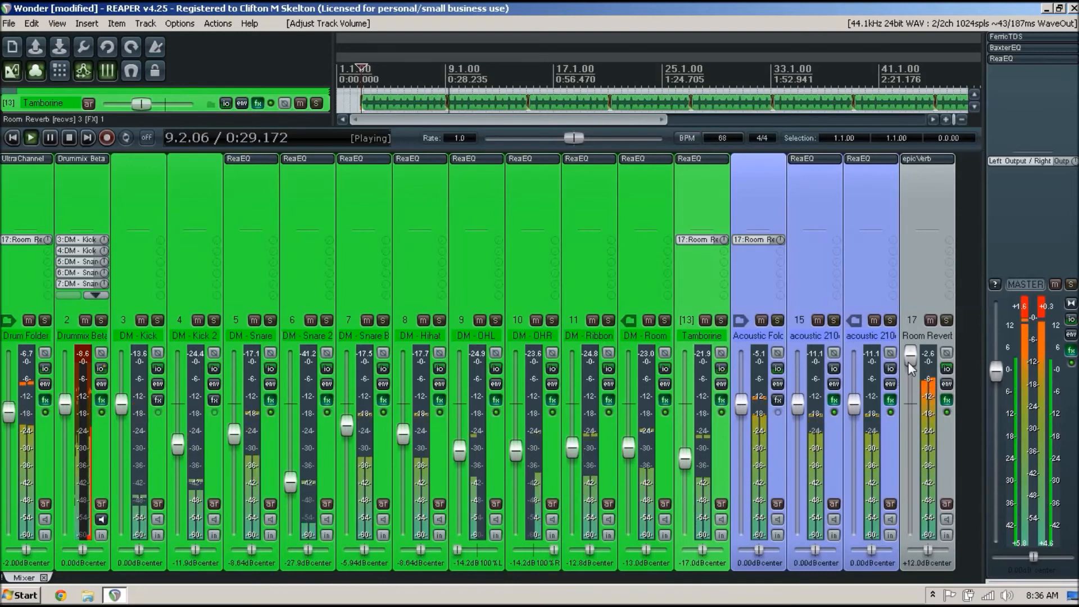
{"action": "left_click_drag", "start_coordinate": [910, 356], "coordinate": [908, 436]}
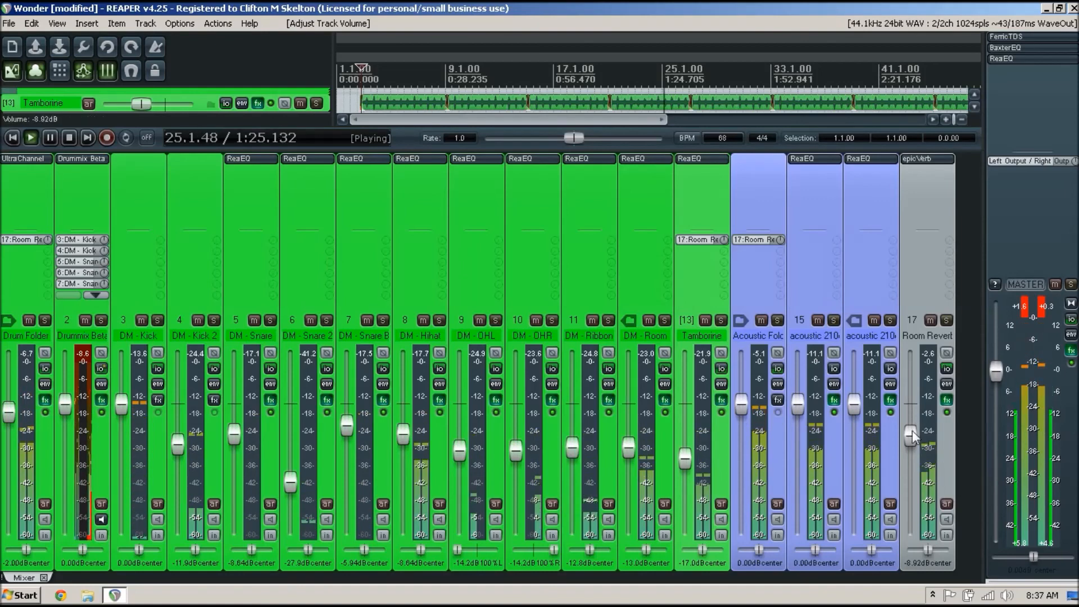
{"action": "key", "text": "space"}
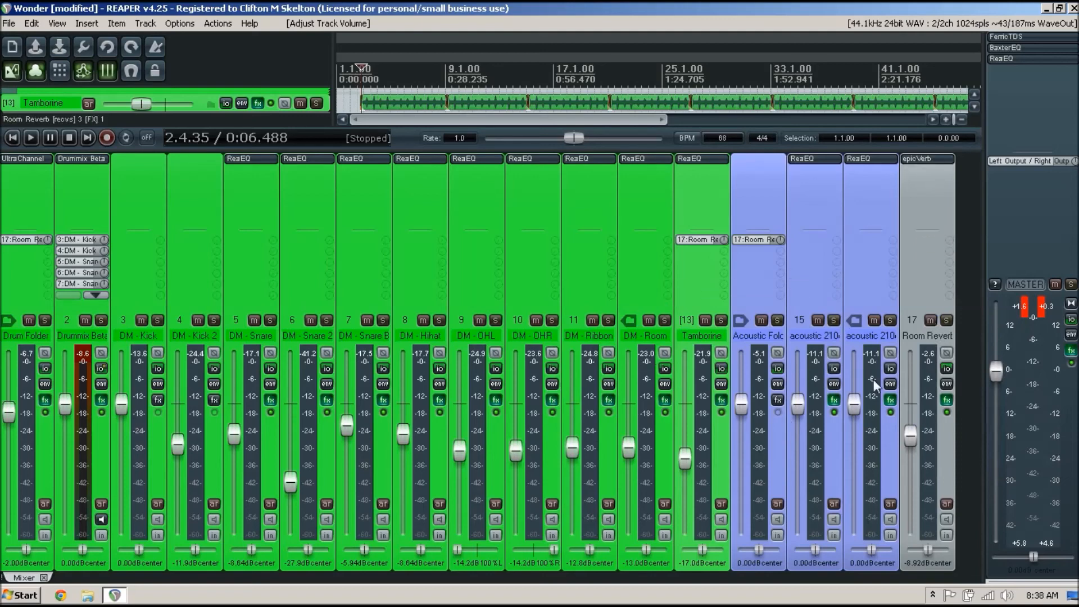
{"action": "mouse_move", "coordinate": [911, 438]}
{"action": "left_mouse_down"}
{"action": "mouse_move", "coordinate": [911, 500]}
{"action": "mouse_move", "coordinate": [910, 430]}
{"action": "left_mouse_up"}
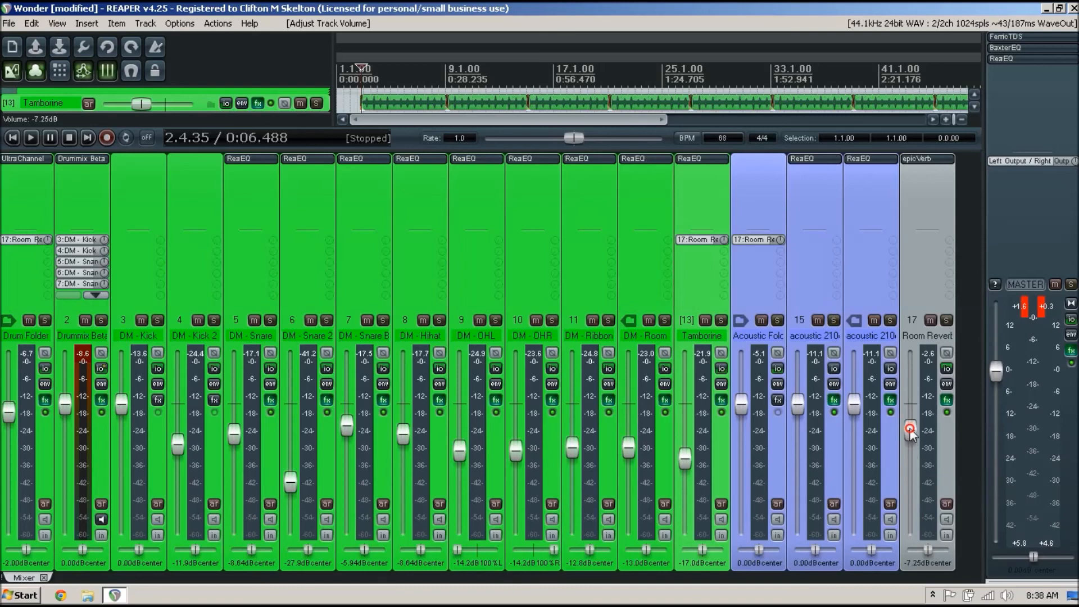